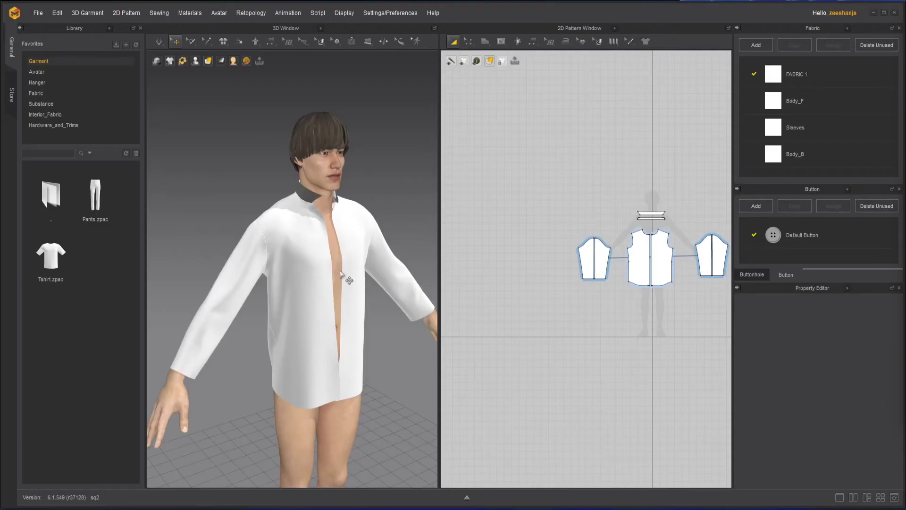
Step: Frame the split sleeve up close, starting from the front view and orbiting and zooming around the arm
{"action": "key", "text": "2"}
{"action": "scroll", "coordinate": [259, 241], "scroll_direction": "up", "scroll_amount": 5}
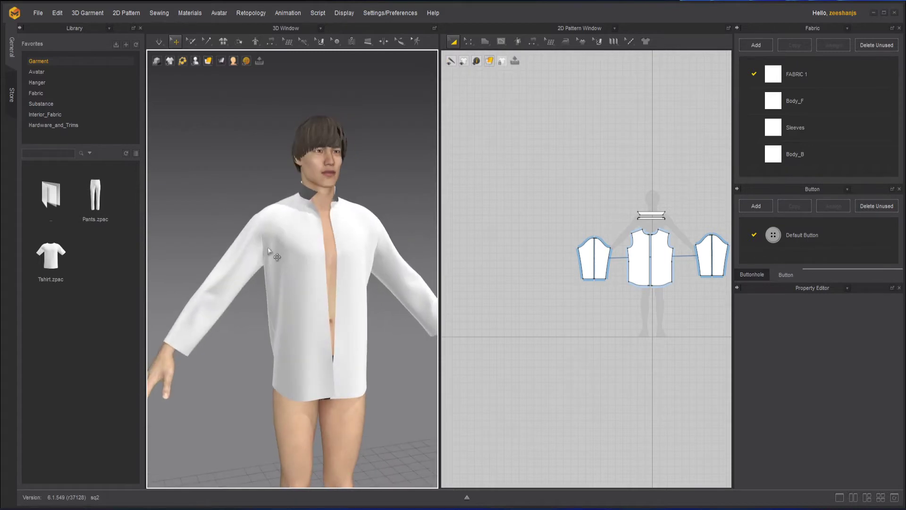
{"action": "right_click_drag", "start_coordinate": [259, 241], "coordinate": [247, 260]}
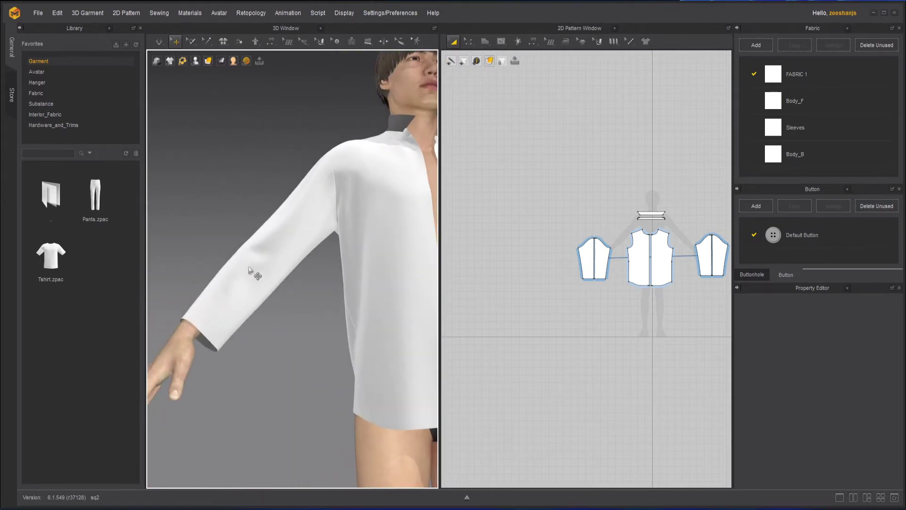
{"action": "scroll", "coordinate": [595, 272], "scroll_direction": "up", "scroll_amount": 5}
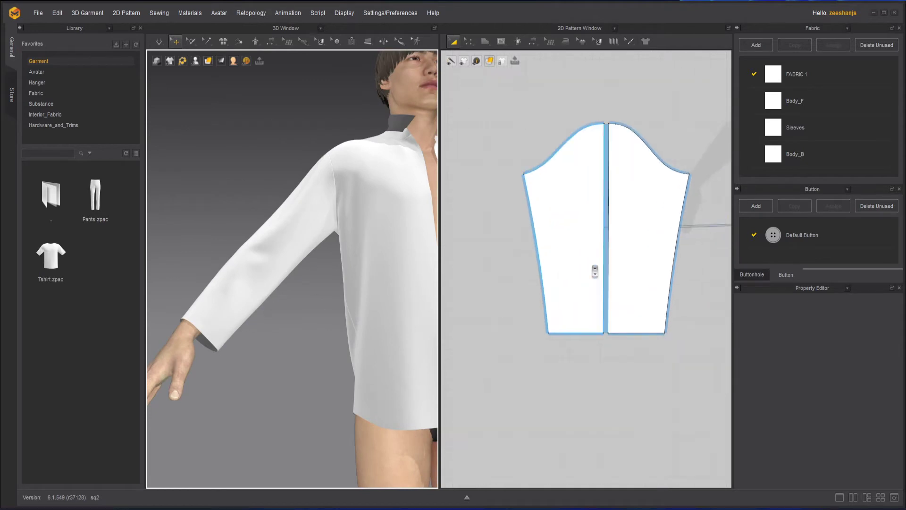
{"action": "scroll", "coordinate": [255, 316], "scroll_direction": "up", "scroll_amount": 1}
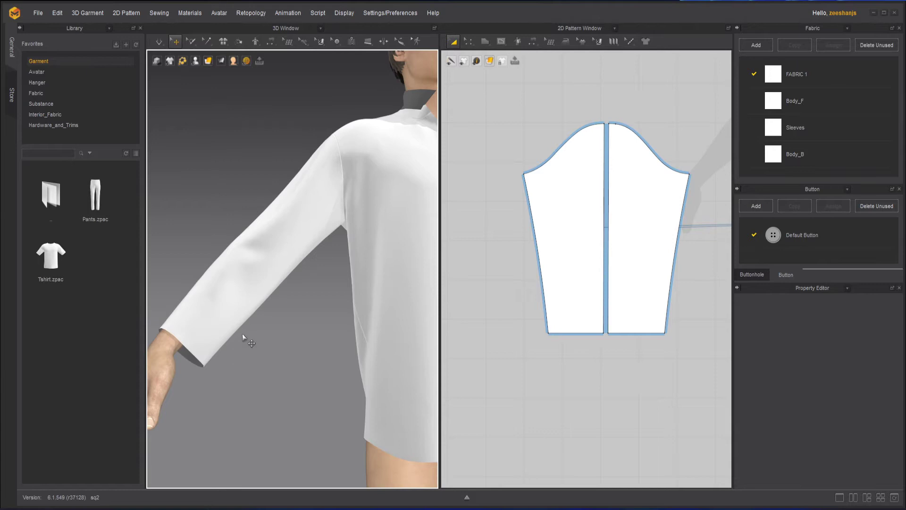
{"action": "right_click_drag", "start_coordinate": [243, 334], "coordinate": [327, 315]}
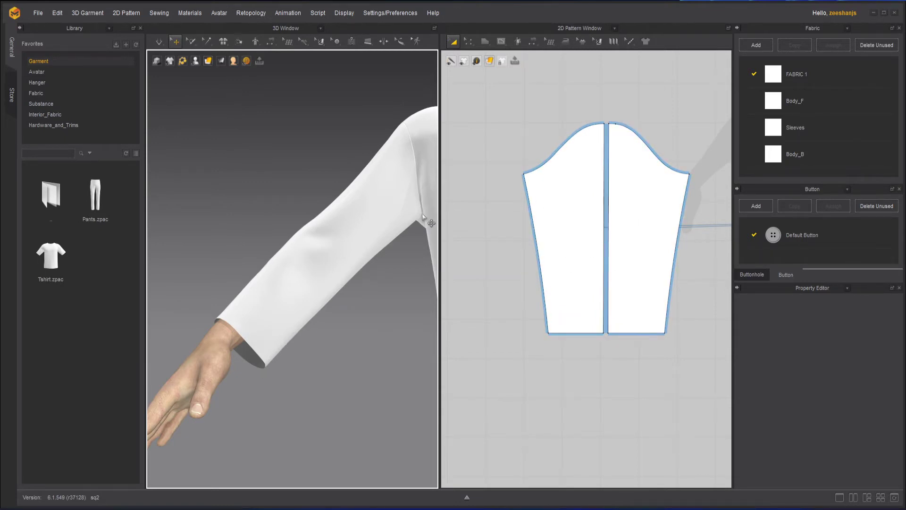
{"action": "right_click_drag", "start_coordinate": [427, 219], "coordinate": [419, 112]}
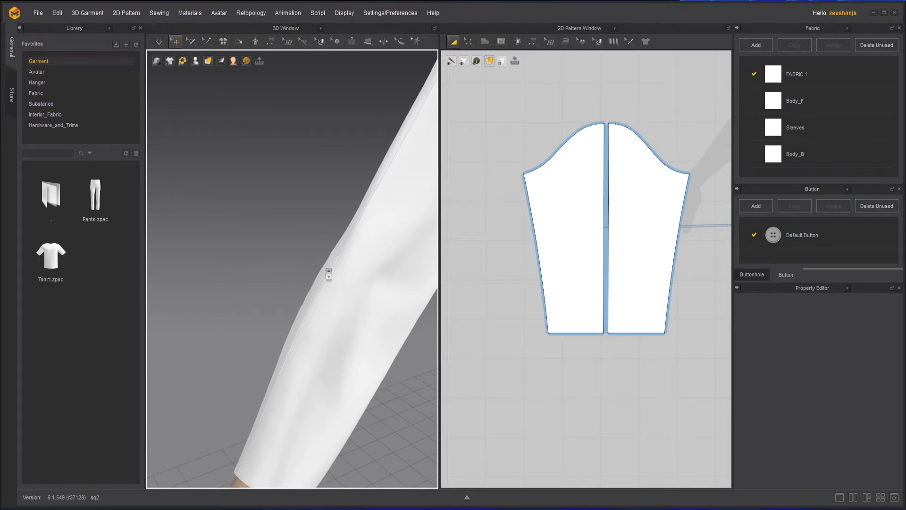
{"action": "scroll", "coordinate": [330, 283], "scroll_direction": "down", "scroll_amount": 5}
{"action": "right_click_drag", "start_coordinate": [323, 315], "coordinate": [219, 300]}
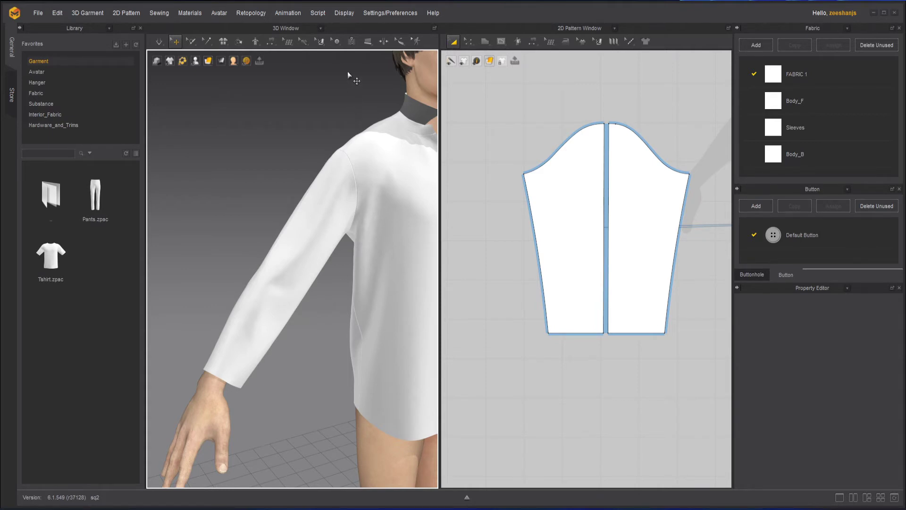
Step: Activate the Press tool and bring the arm and the side of the body into view
{"action": "left_click", "coordinate": [383, 42]}
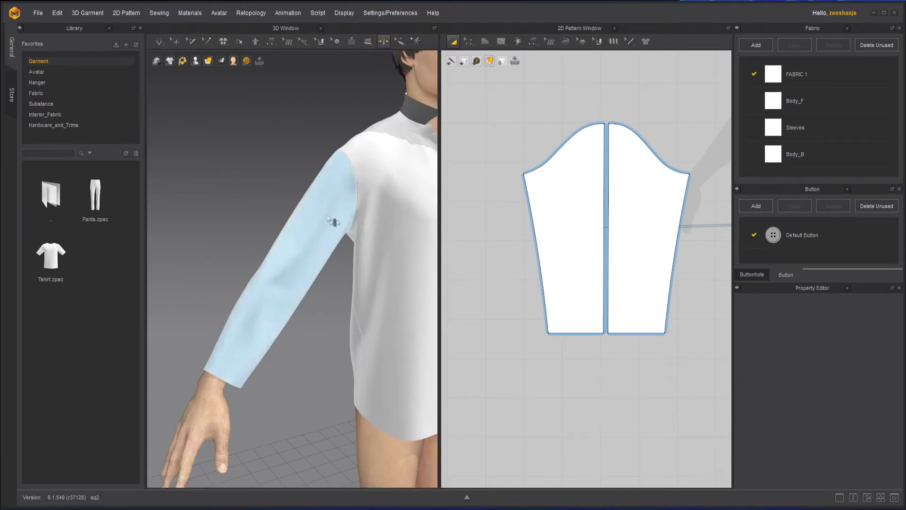
{"action": "right_click_drag", "start_coordinate": [326, 255], "coordinate": [302, 264]}
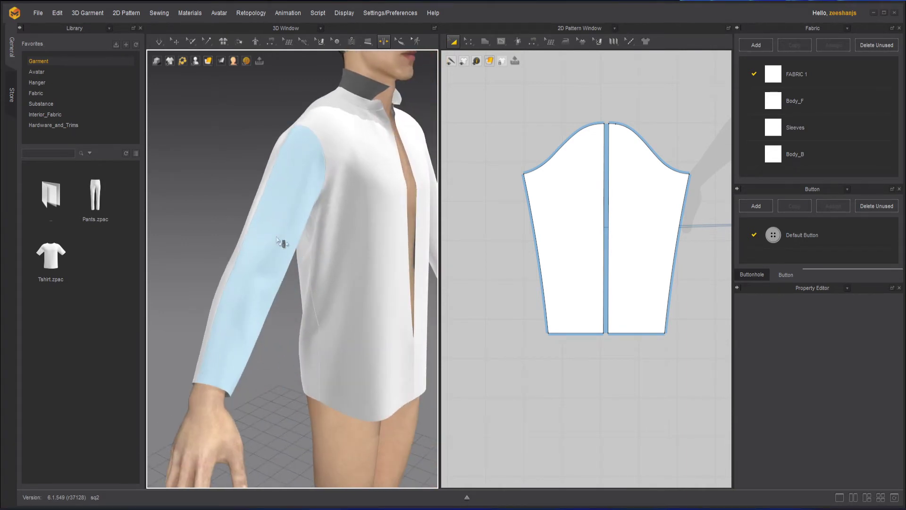
{"action": "key", "text": "Delete"}
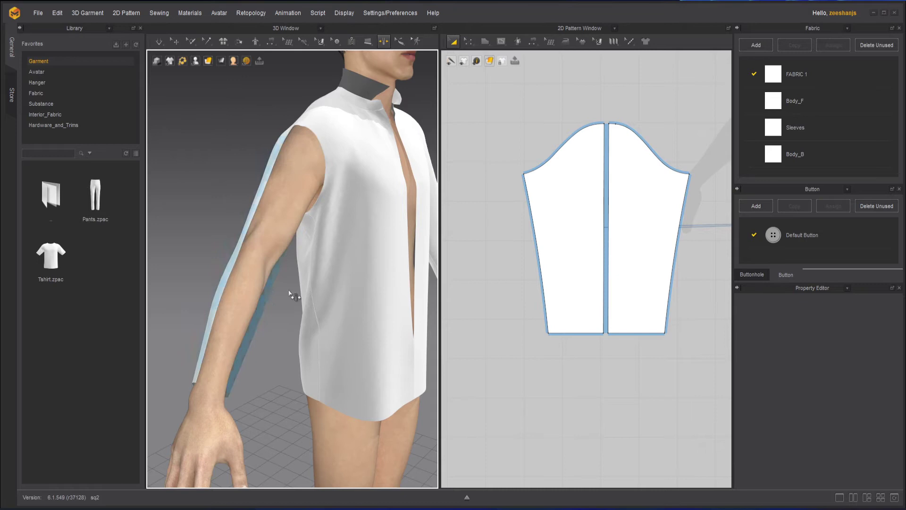
{"action": "scroll", "coordinate": [265, 358], "scroll_direction": "up", "scroll_amount": 2}
{"action": "scroll", "coordinate": [266, 358], "scroll_direction": "up", "scroll_amount": 2}
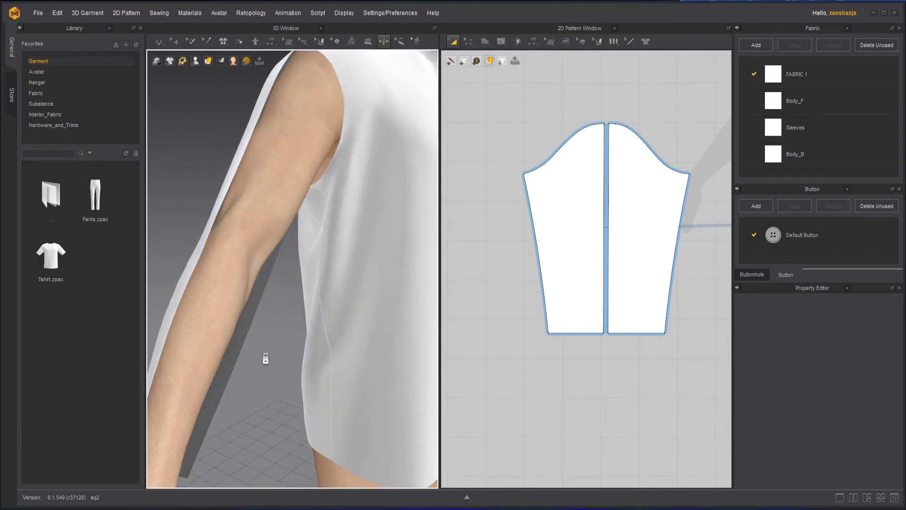
{"action": "middle_click_drag", "start_coordinate": [265, 360], "coordinate": [347, 331]}
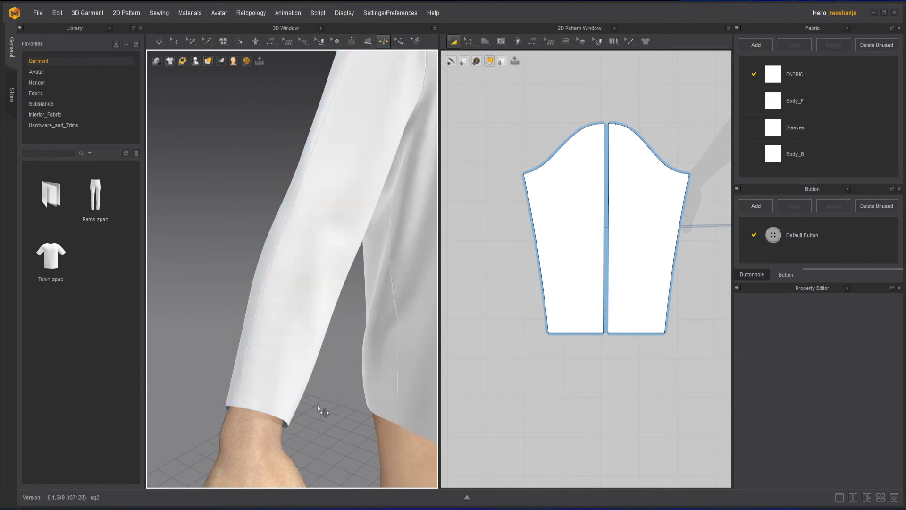
{"action": "right_click_drag", "start_coordinate": [317, 409], "coordinate": [332, 227]}
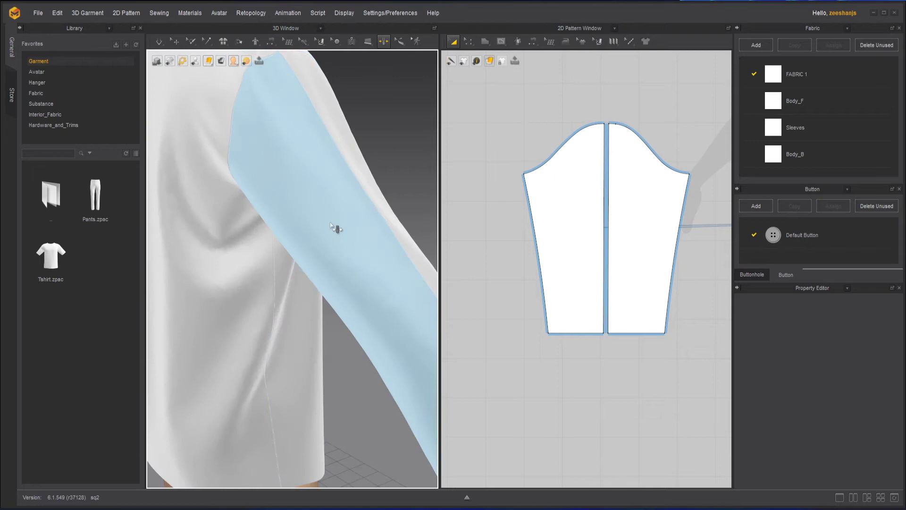
Step: Drag the sleeve piece behind the arm and tug its cuff upward, letting the cloth fall back over the arm
{"action": "left_click_drag", "start_coordinate": [332, 227], "coordinate": [387, 218]}
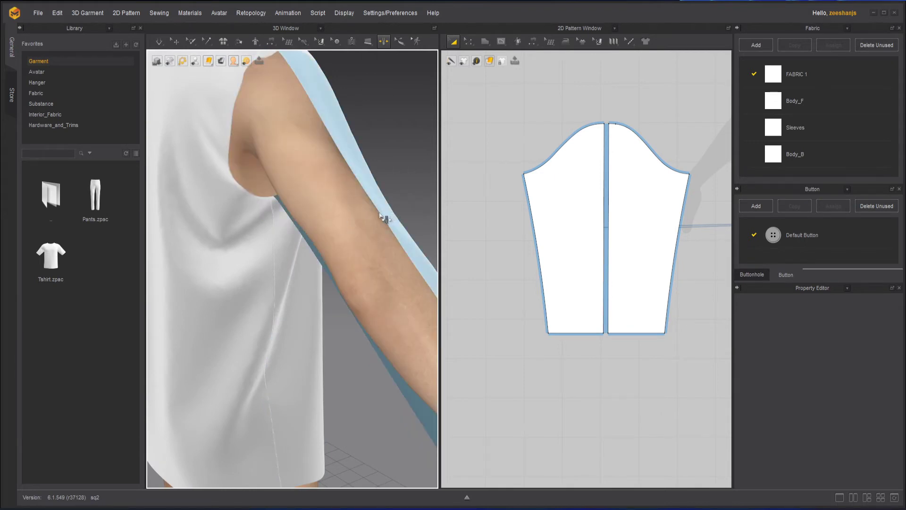
{"action": "right_click_drag", "start_coordinate": [405, 313], "coordinate": [247, 356]}
{"action": "scroll", "coordinate": [247, 356], "scroll_direction": "up", "scroll_amount": 6}
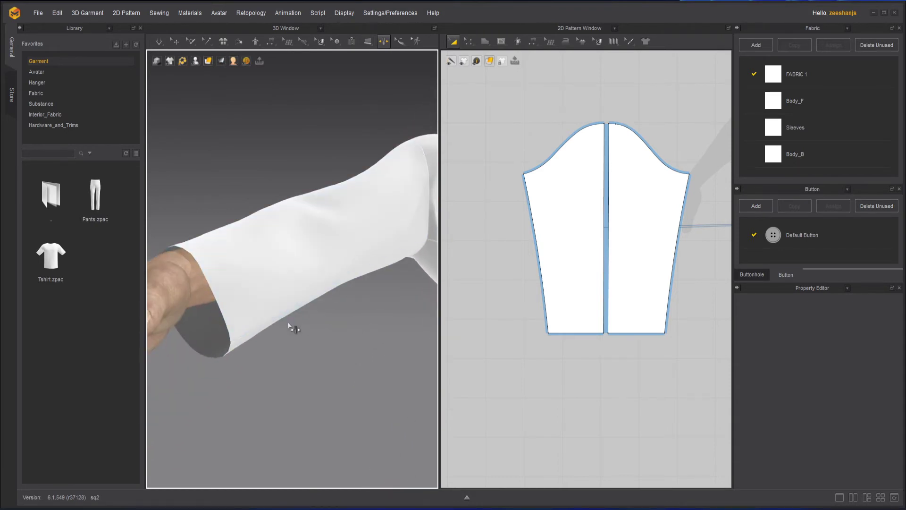
{"action": "left_click", "coordinate": [281, 282]}
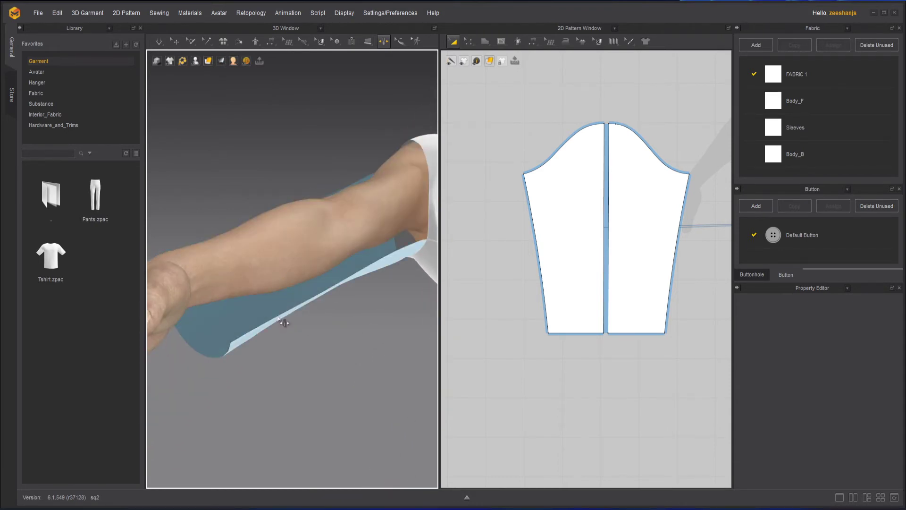
{"action": "left_click_drag", "start_coordinate": [283, 322], "coordinate": [283, 319]}
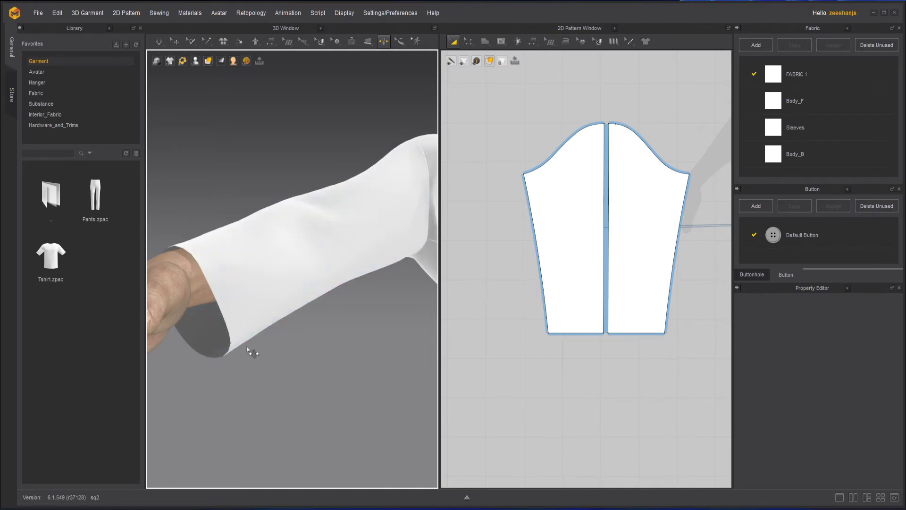
{"action": "left_click_drag", "start_coordinate": [250, 344], "coordinate": [256, 336]}
{"action": "right_click_drag", "start_coordinate": [381, 367], "coordinate": [335, 331]}
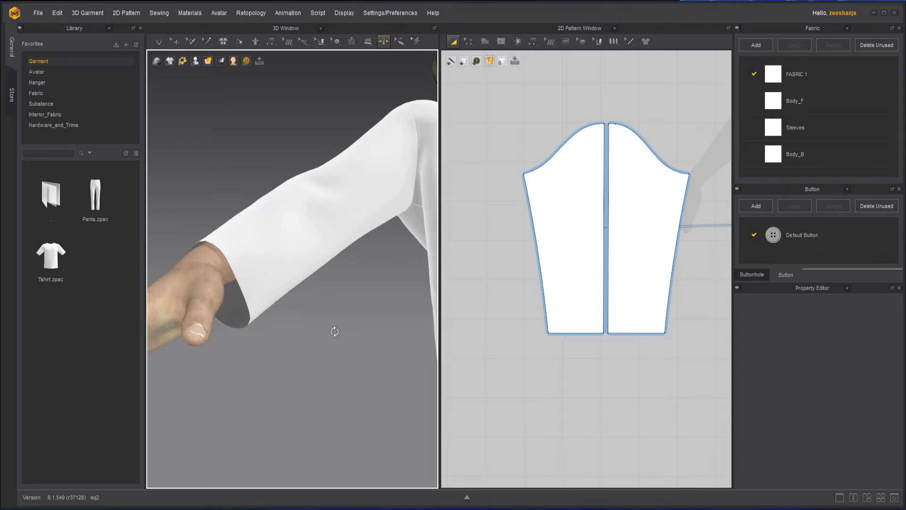
Step: Run the cloth simulation on the sleeve while viewing the shirt from the side and from behind
{"action": "scroll", "coordinate": [335, 331], "scroll_direction": "up", "scroll_amount": 5}
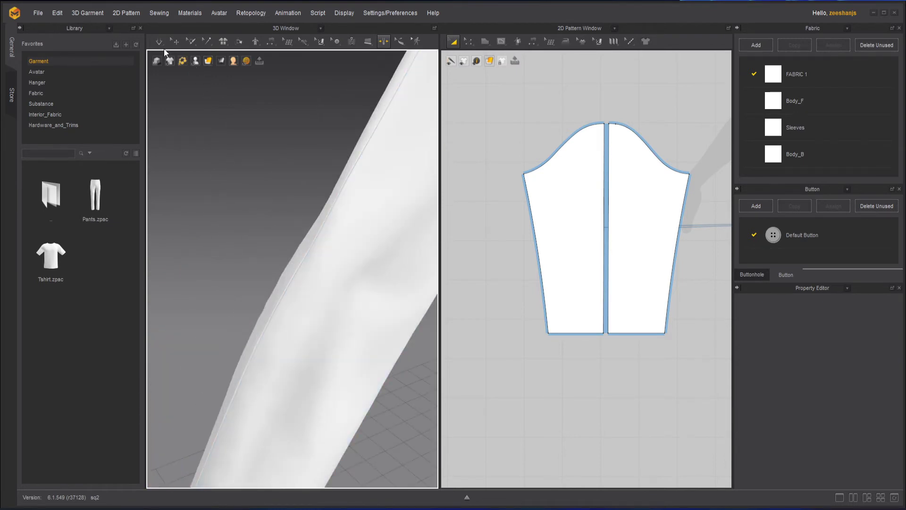
{"action": "left_click", "coordinate": [160, 44]}
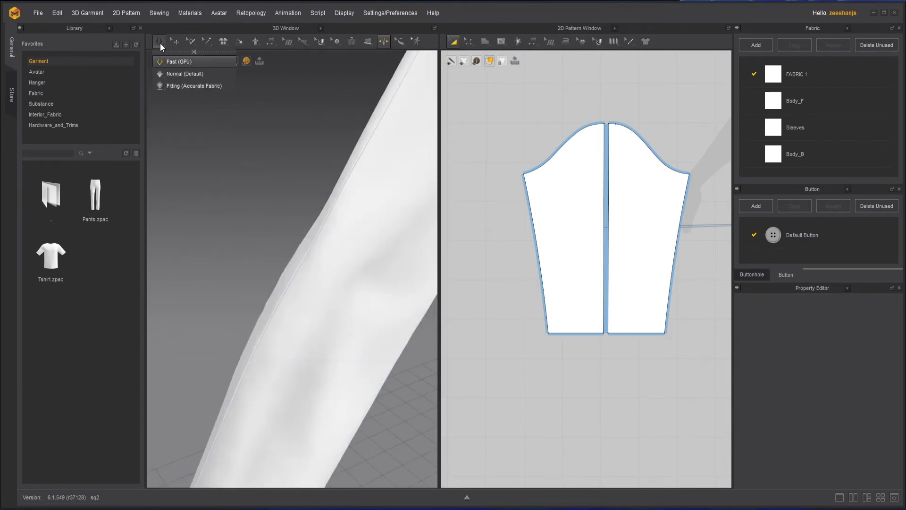
{"action": "left_click", "coordinate": [269, 185]}
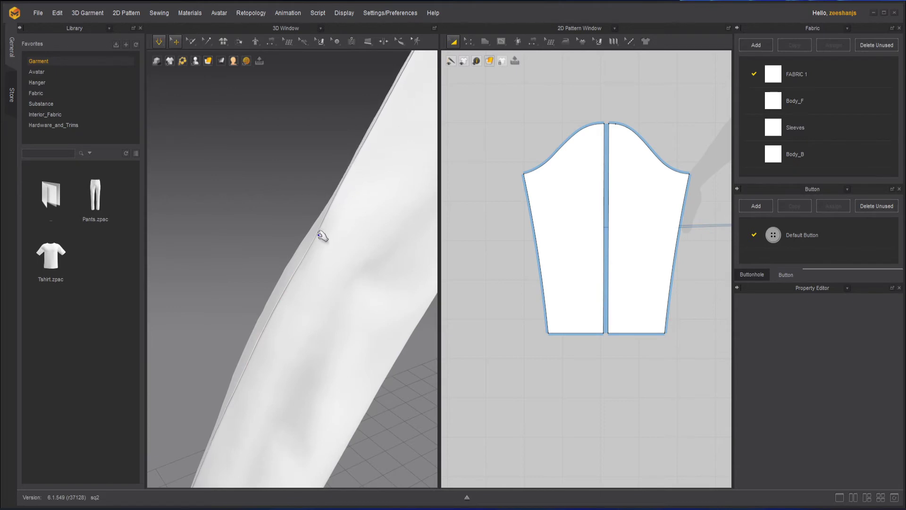
{"action": "scroll", "coordinate": [222, 366], "scroll_direction": "down", "scroll_amount": 5}
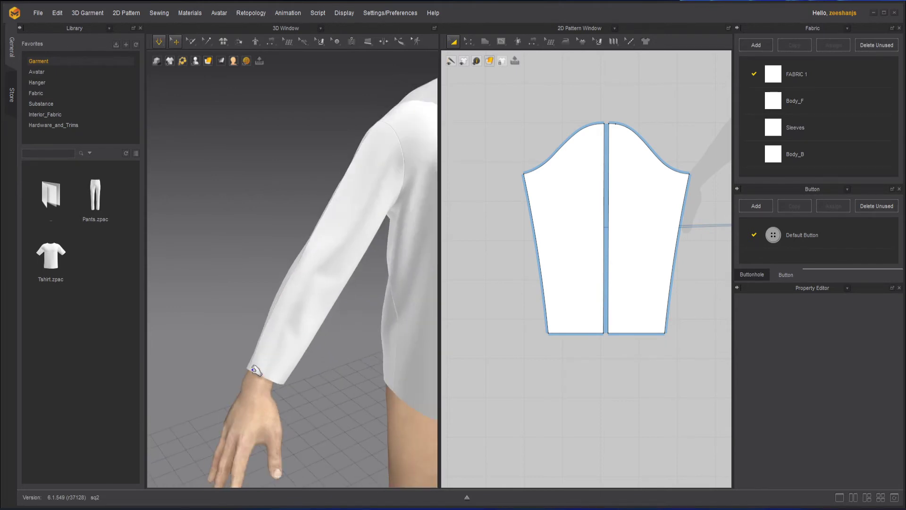
{"action": "right_click_drag", "start_coordinate": [255, 371], "coordinate": [321, 162]}
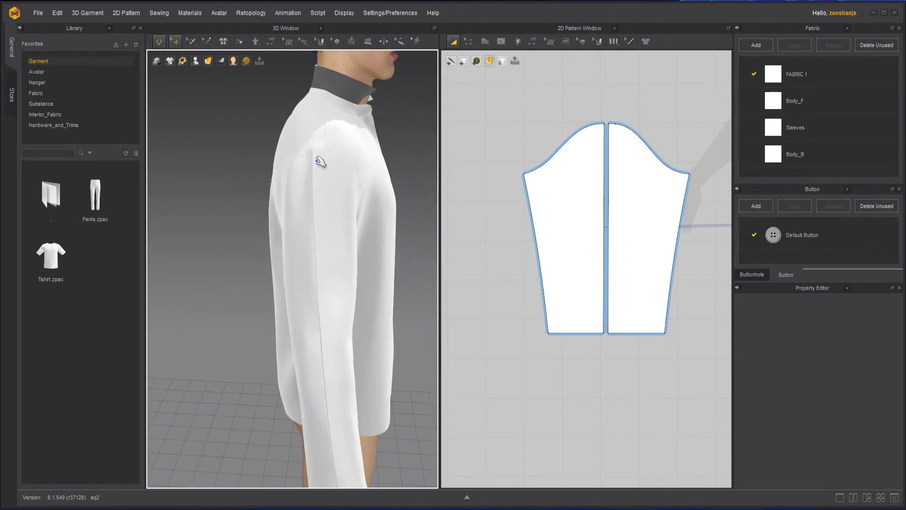
{"action": "right_click_drag", "start_coordinate": [344, 346], "coordinate": [279, 395]}
{"action": "key", "text": "space"}
Step: Select the sleeve's open seam line to inspect it, deselect it, and resume simulation around the shoulder
{"action": "left_click", "coordinate": [291, 406]}
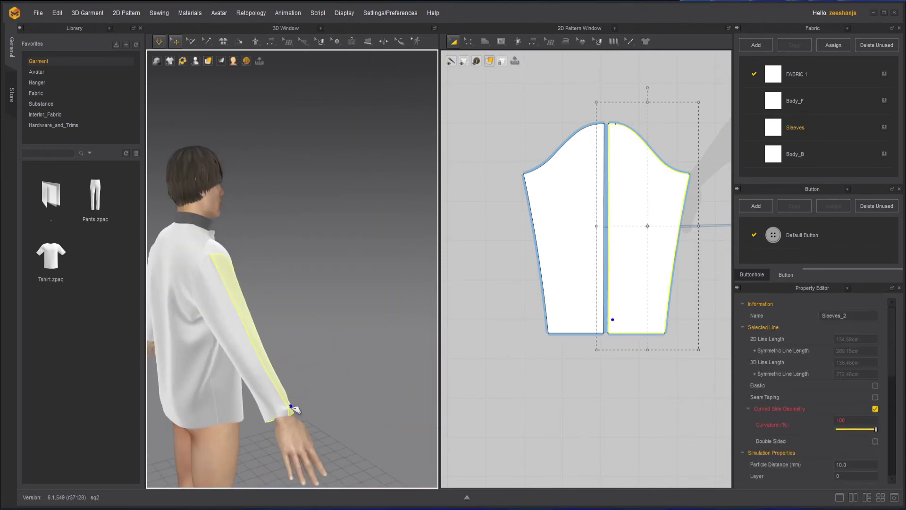
{"action": "left_click", "coordinate": [325, 363]}
{"action": "right_click_drag", "start_coordinate": [350, 374], "coordinate": [411, 301]}
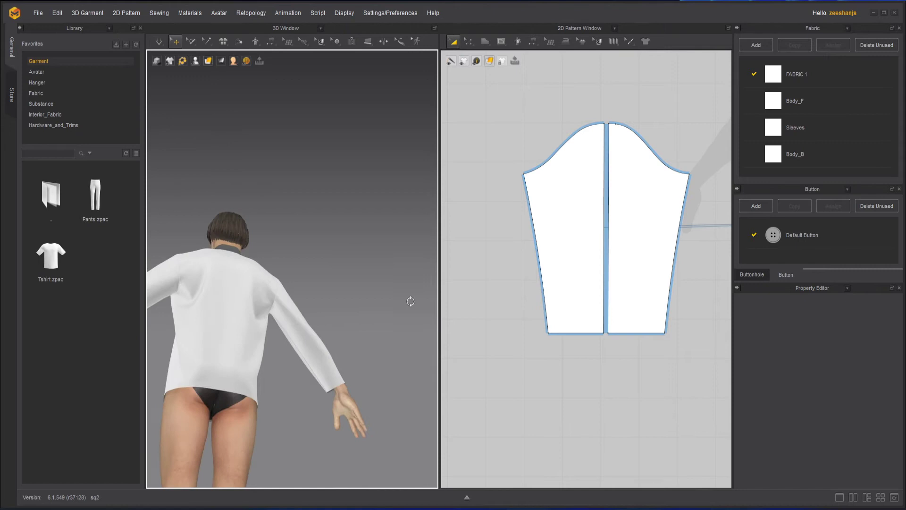
{"action": "scroll", "coordinate": [378, 388], "scroll_direction": "up", "scroll_amount": 5}
{"action": "key", "text": "space"}
{"action": "right_click_drag", "start_coordinate": [370, 370], "coordinate": [345, 281]}
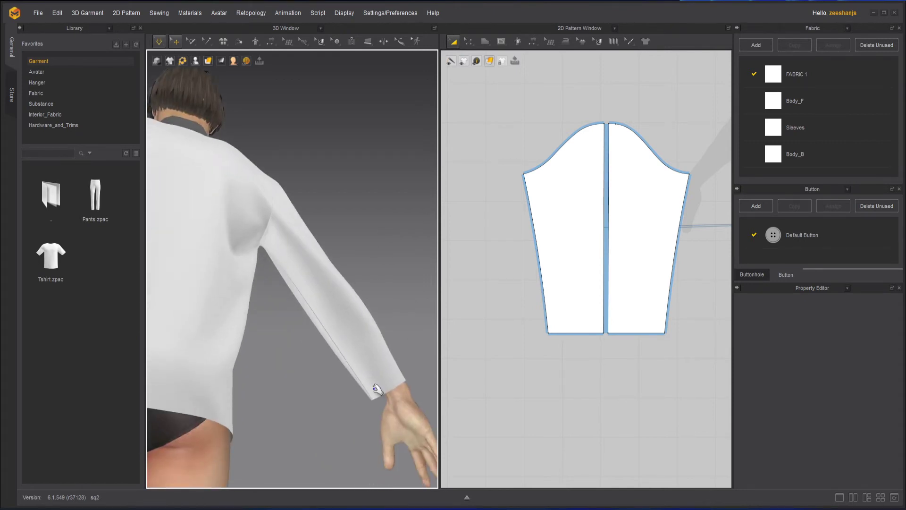
{"action": "scroll", "coordinate": [377, 389], "scroll_direction": "down", "scroll_amount": 3}
{"action": "right_click_drag", "start_coordinate": [299, 310], "coordinate": [364, 380]}
Step: Stop and restart the simulation while viewing the avatar from the front and both side profiles
{"action": "scroll", "coordinate": [267, 179], "scroll_direction": "up", "scroll_amount": 3}
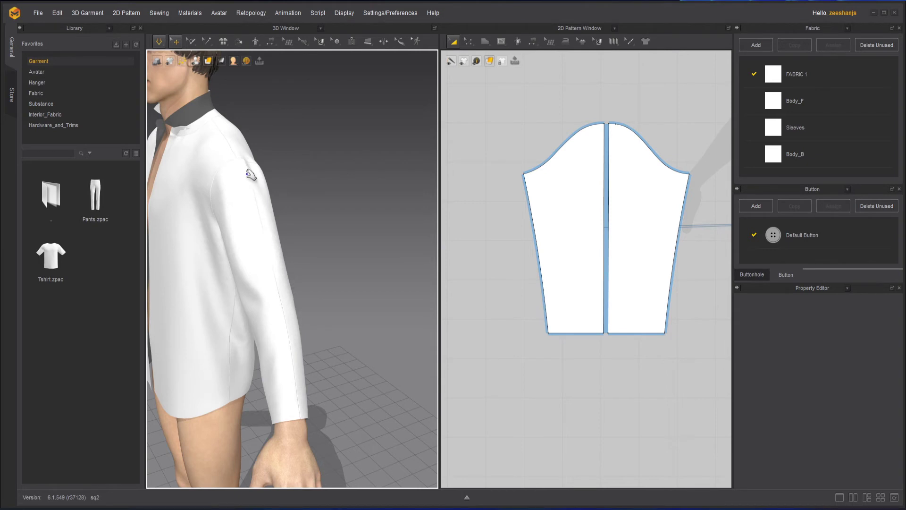
{"action": "scroll", "coordinate": [324, 305], "scroll_direction": "down", "scroll_amount": 5}
{"action": "key", "text": "space"}
{"action": "right_click_drag", "start_coordinate": [307, 317], "coordinate": [402, 319]}
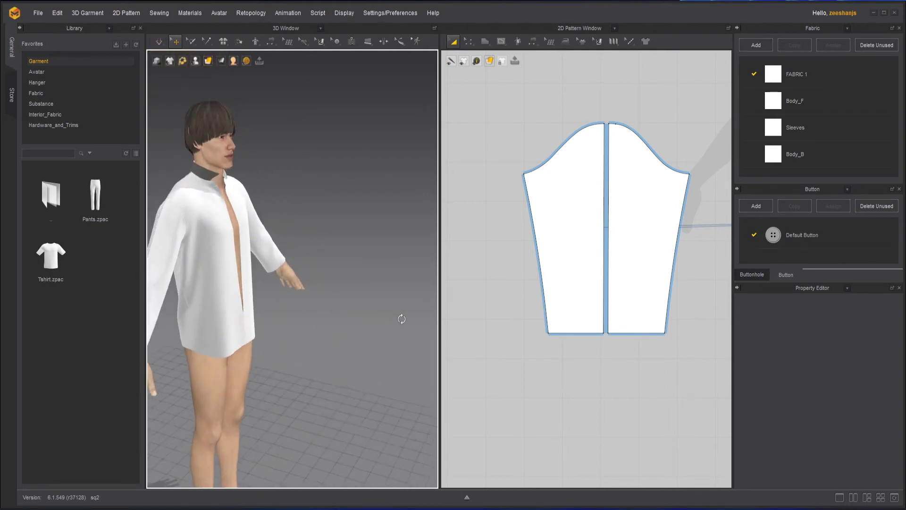
{"action": "scroll", "coordinate": [348, 262], "scroll_direction": "up", "scroll_amount": 5}
{"action": "key", "text": "space"}
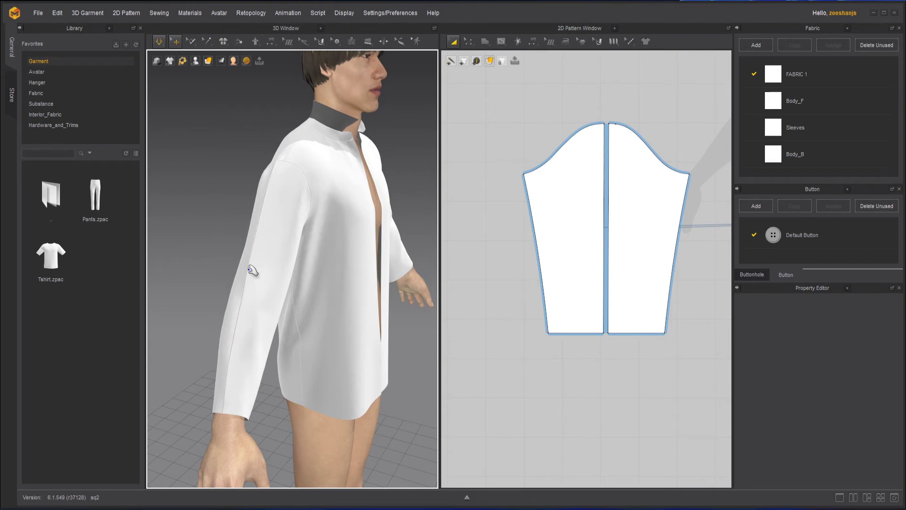
{"action": "right_click_drag", "start_coordinate": [260, 344], "coordinate": [282, 191]}
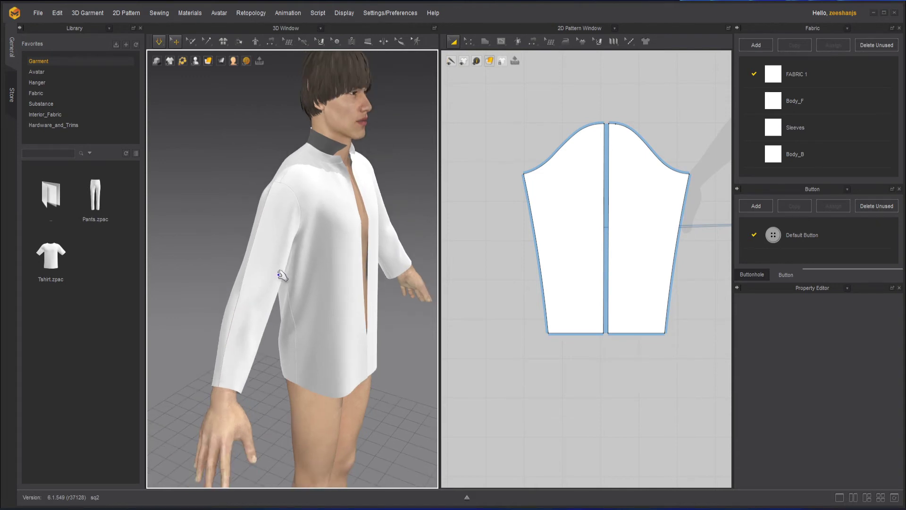
{"action": "right_click_drag", "start_coordinate": [286, 269], "coordinate": [277, 224]}
{"action": "right_click_drag", "start_coordinate": [318, 259], "coordinate": [310, 237]}
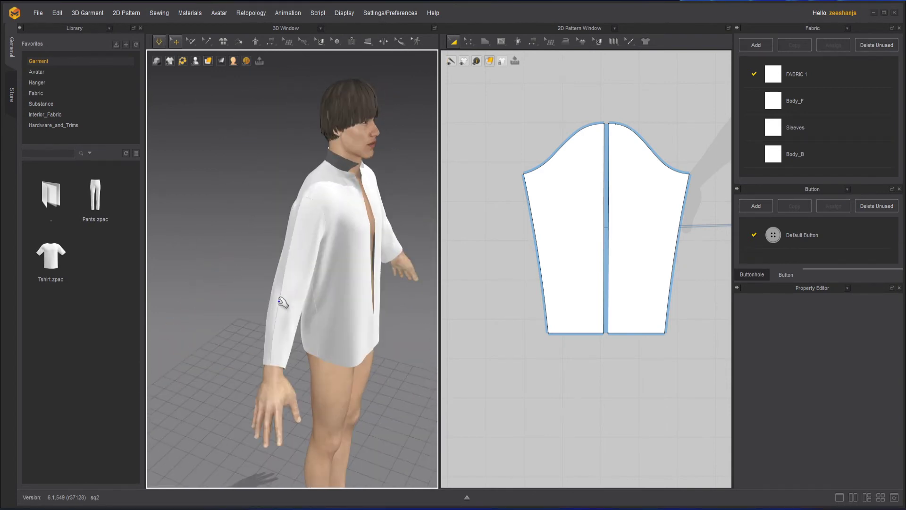
{"action": "right_click_drag", "start_coordinate": [373, 262], "coordinate": [382, 233]}
Step: Re-run the simulation so the shirt re-drapes, then check it from the front and side
{"action": "key", "text": "space"}
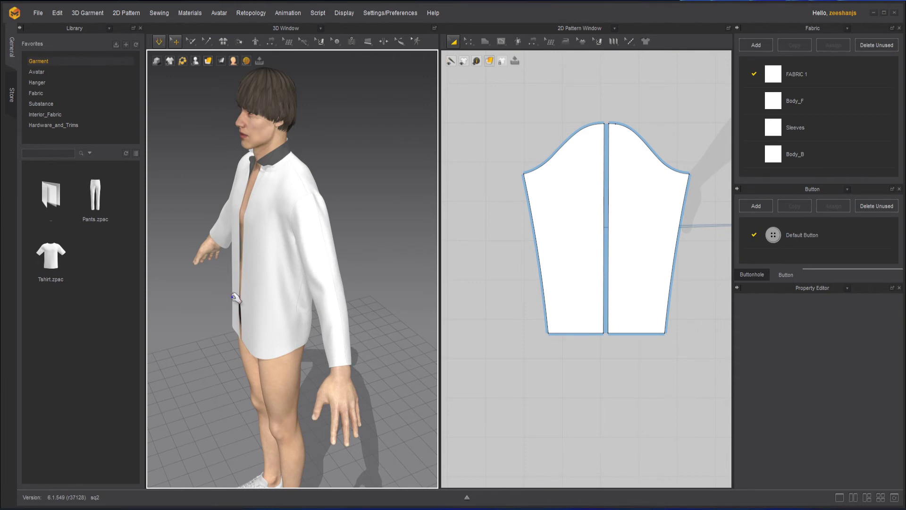
{"action": "mouse_move", "coordinate": [236, 298]}
{"action": "right_mouse_down"}
{"action": "mouse_move", "coordinate": [301, 277]}
{"action": "mouse_move", "coordinate": [250, 307]}
{"action": "mouse_move", "coordinate": [315, 310]}
{"action": "mouse_move", "coordinate": [305, 271]}
{"action": "mouse_move", "coordinate": [326, 270]}
{"action": "mouse_move", "coordinate": [358, 285]}
{"action": "mouse_move", "coordinate": [386, 320]}
{"action": "right_mouse_up"}
{"action": "scroll", "coordinate": [348, 299], "scroll_direction": "up", "scroll_amount": 3}
{"action": "scroll", "coordinate": [326, 270], "scroll_direction": "down", "scroll_amount": 4}
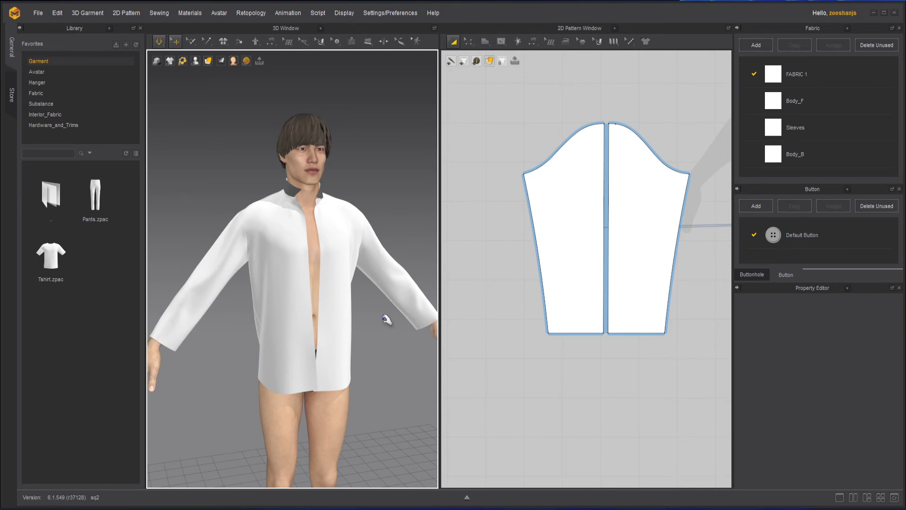
{"action": "mouse_move", "coordinate": [244, 315]}
{"action": "right_mouse_down"}
{"action": "mouse_move", "coordinate": [257, 342]}
{"action": "mouse_move", "coordinate": [297, 346]}
{"action": "mouse_move", "coordinate": [235, 327]}
{"action": "right_mouse_up"}
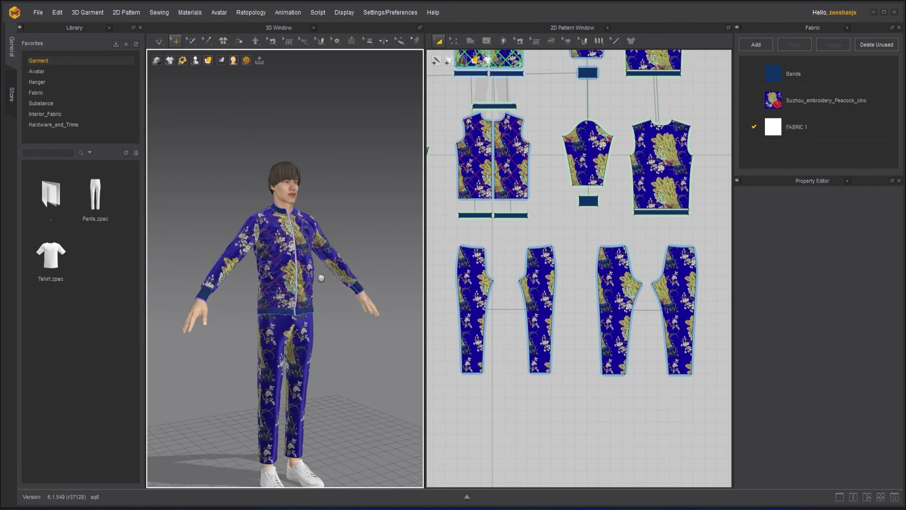
Step: Load a new avatar from the Library's Avatar list to wear the outfit
{"action": "left_click", "coordinate": [37, 71]}
{"action": "double_click", "coordinate": [95, 255]}
{"action": "left_click", "coordinate": [449, 271]}
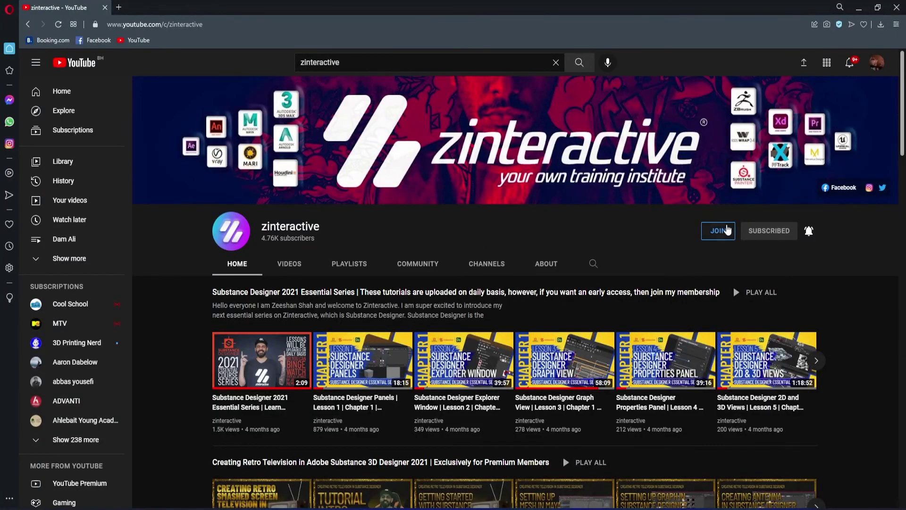
Step: Show the channel's membership options, including the Zi Early Bird Level tier
{"action": "left_click", "coordinate": [718, 231]}
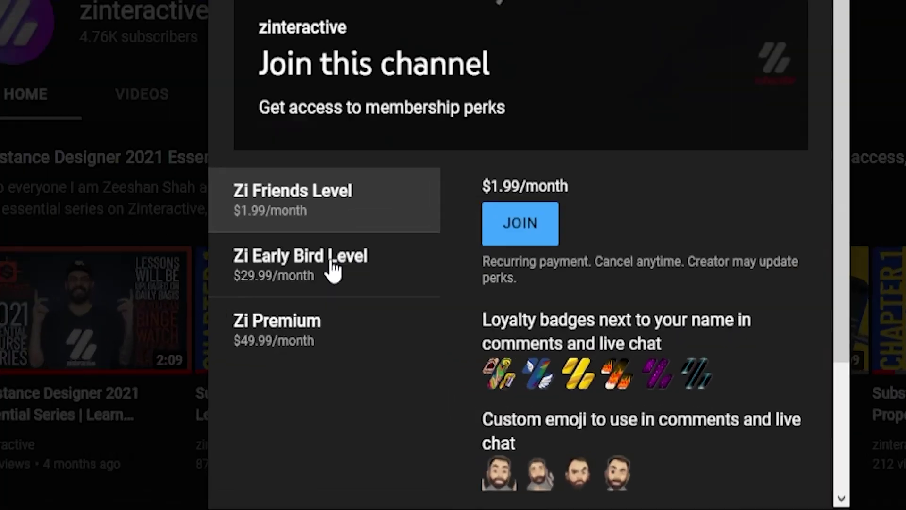
{"action": "left_click", "coordinate": [411, 338]}
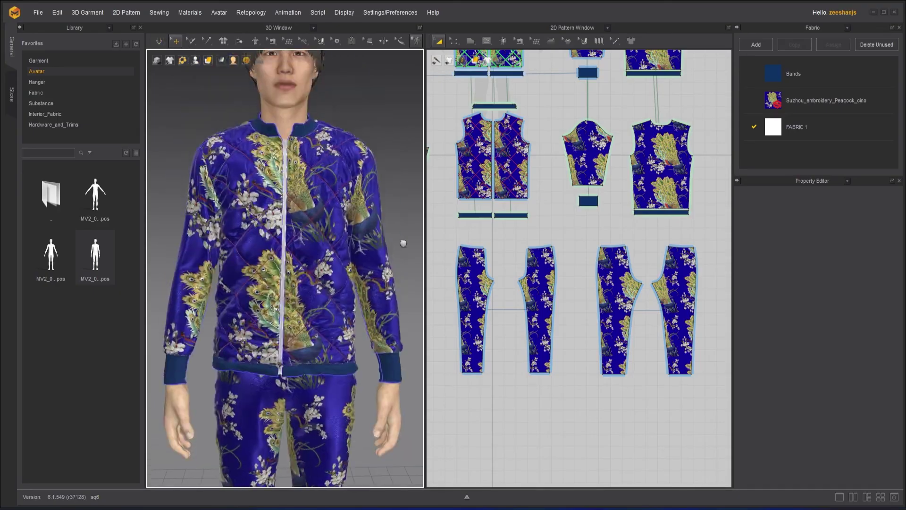
{"action": "scroll", "coordinate": [403, 243], "scroll_direction": "down", "scroll_amount": 10}
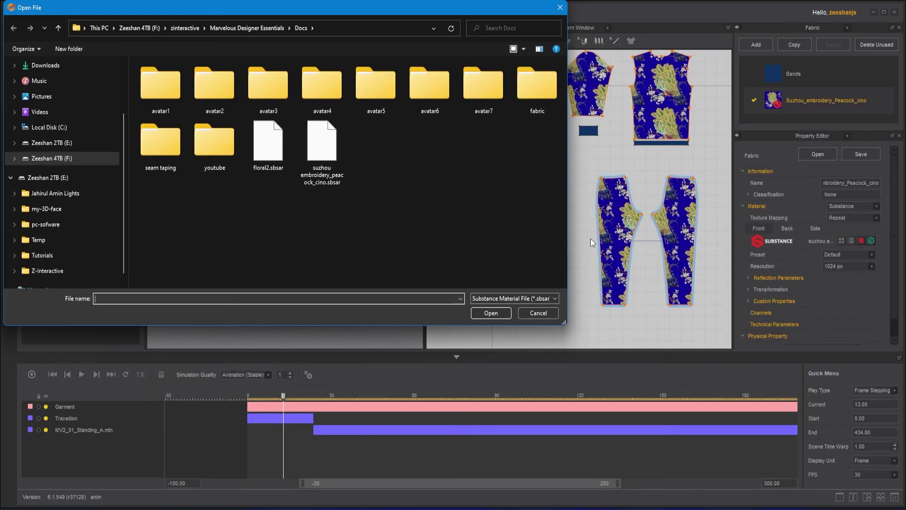
Step: Load floral2.sbsar, assign Floral2 to the four pant pieces, and view the Zi Friends Level tier
{"action": "left_click", "coordinate": [268, 142]}
{"action": "double_click", "coordinate": [269, 141]}
{"action": "left_click", "coordinate": [449, 275]}
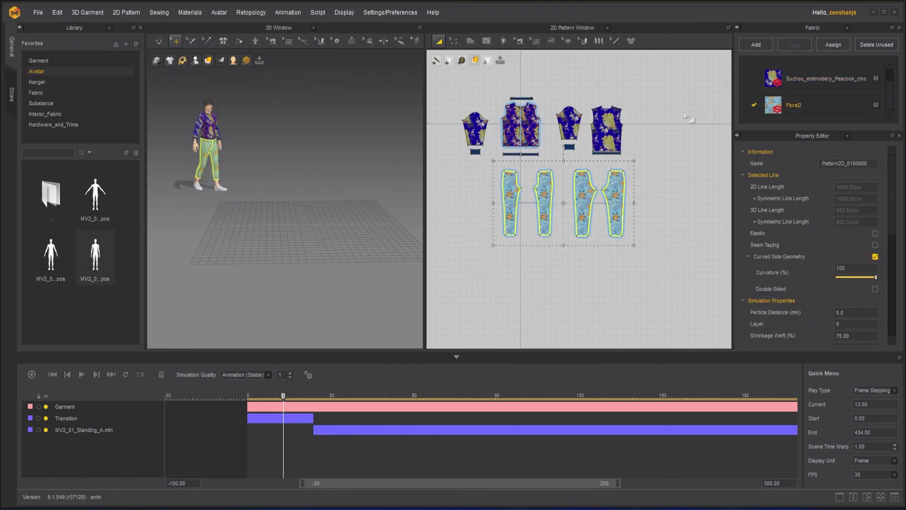
{"action": "left_click_drag", "start_coordinate": [489, 155], "coordinate": [635, 254]}
{"action": "scroll", "coordinate": [589, 283], "scroll_direction": "up", "scroll_amount": 3}
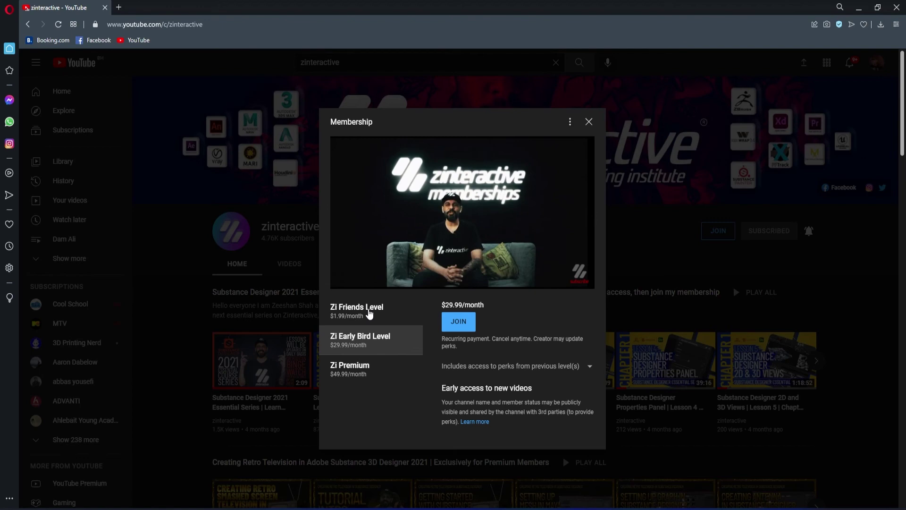
{"action": "left_click", "coordinate": [369, 313]}
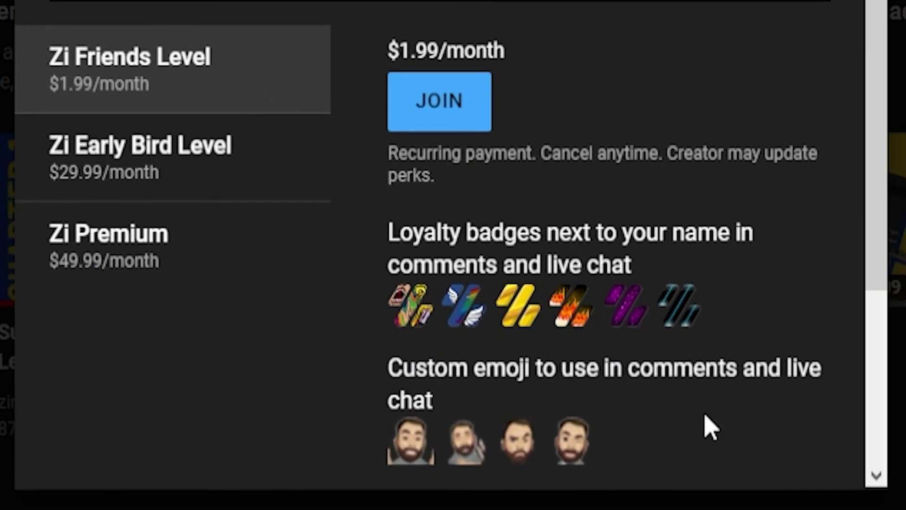